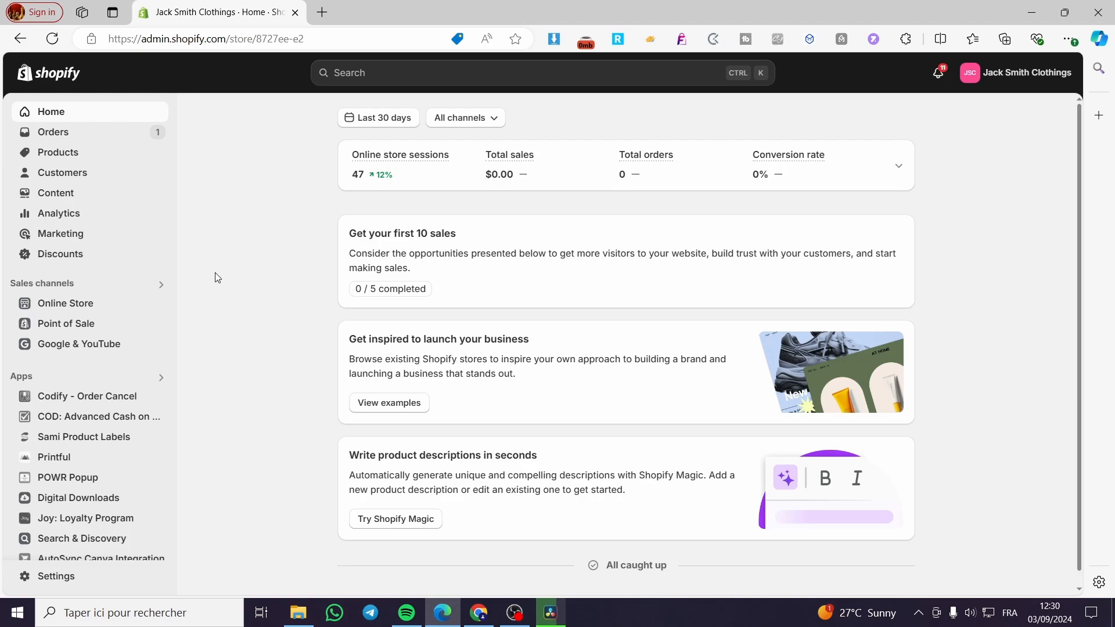
Open the Adjustable Pet Cat Dog Car Seat Belt product from the product list and look through its description
click(71, 152)
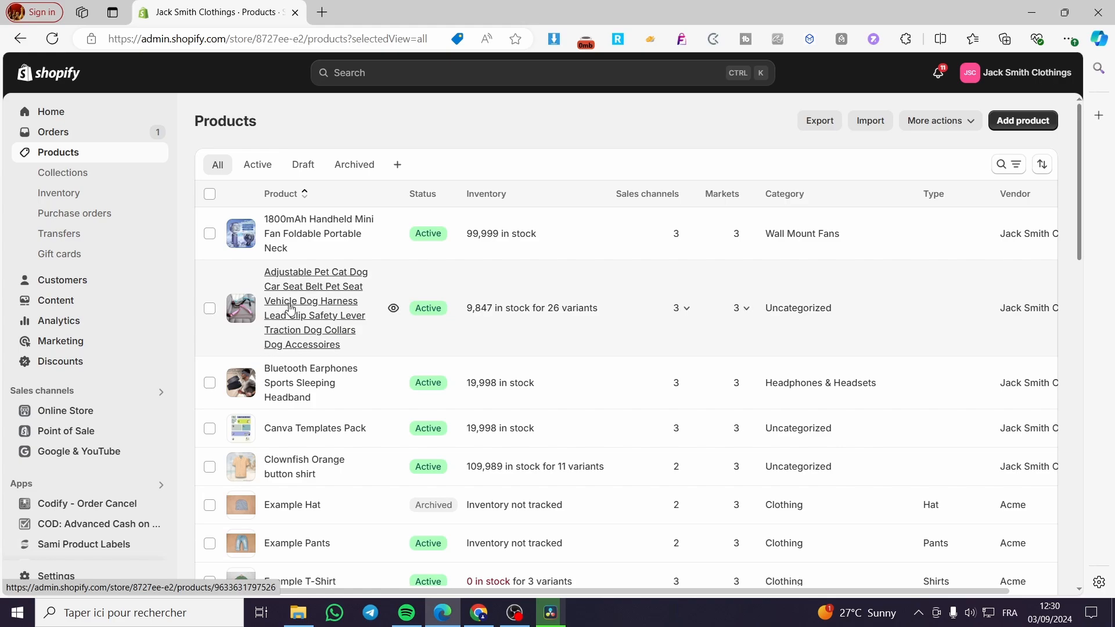
click(318, 283)
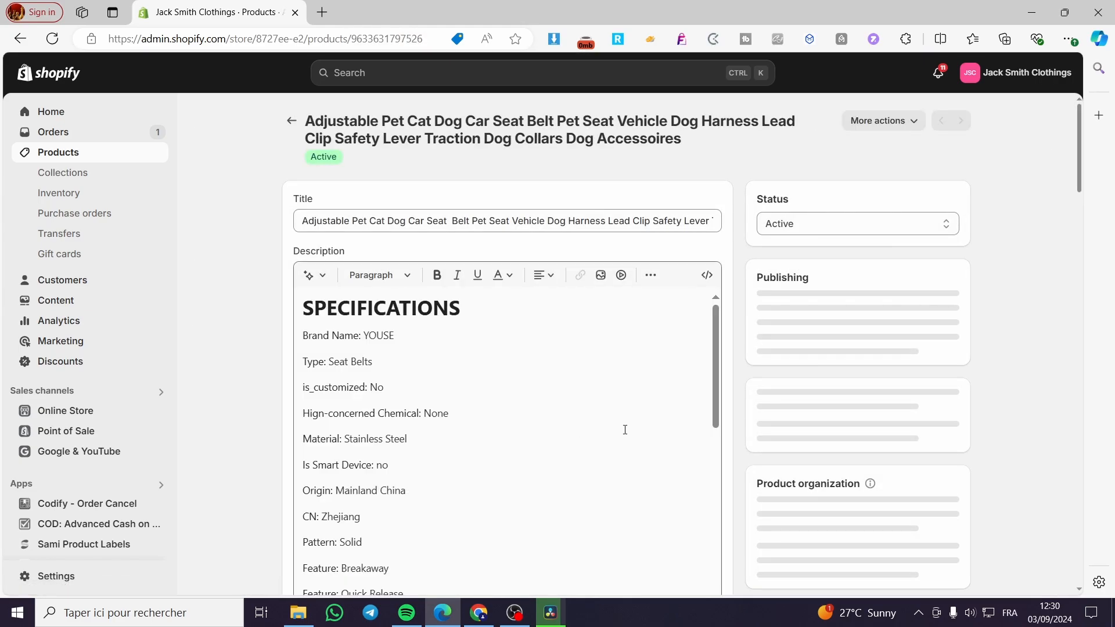
scroll(407, 371, down, 10)
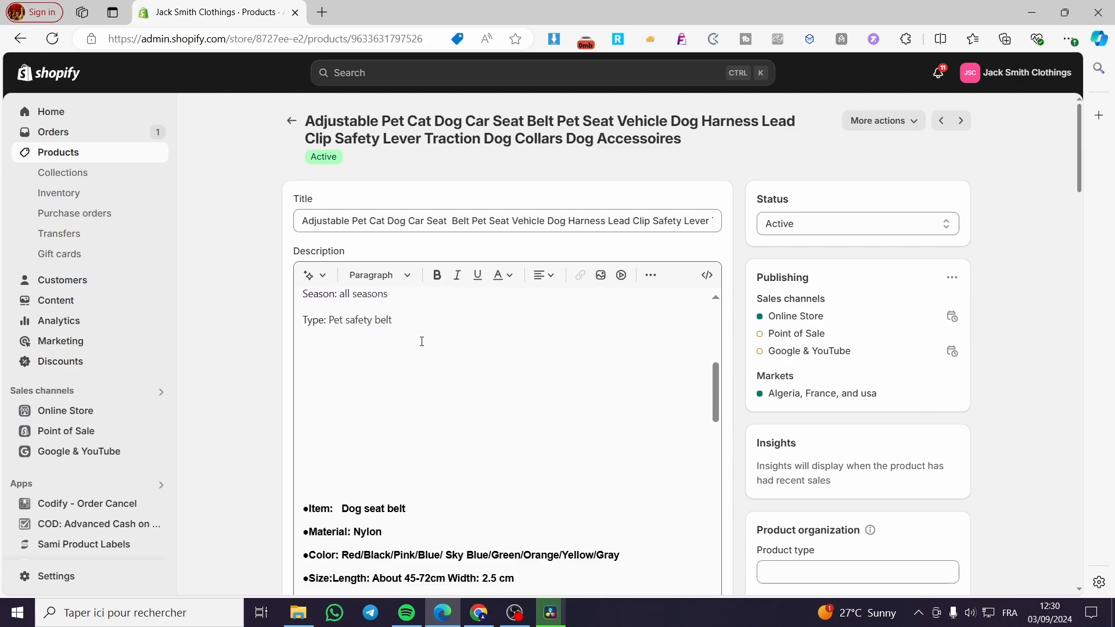
scroll(386, 400, up, 10)
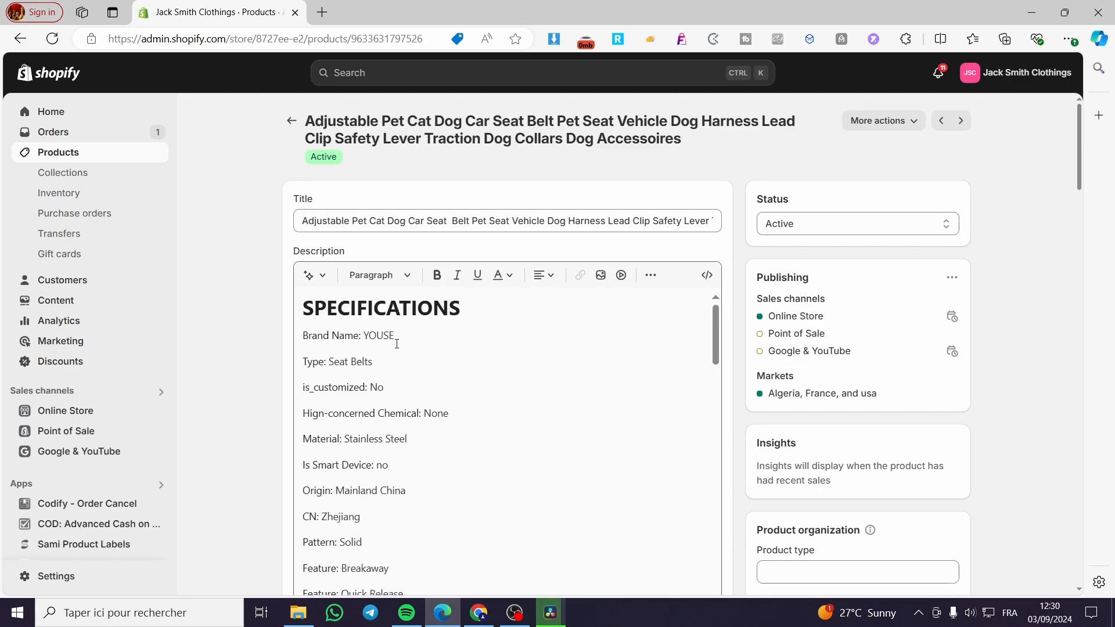
drag(394, 336, 301, 335)
click(407, 350)
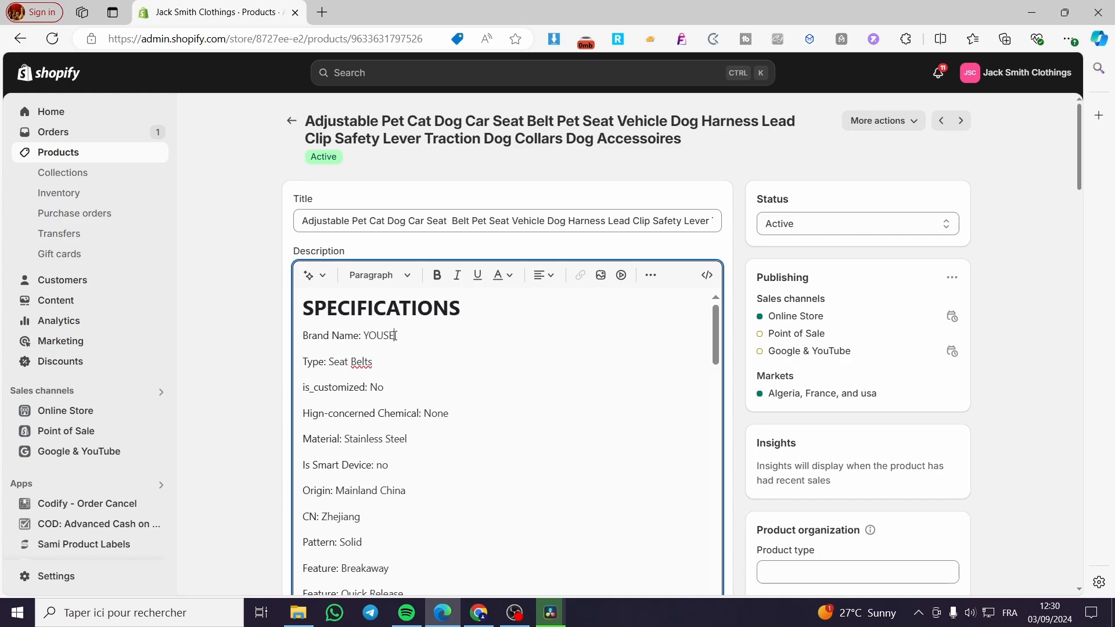
drag(395, 336, 305, 336)
click(379, 364)
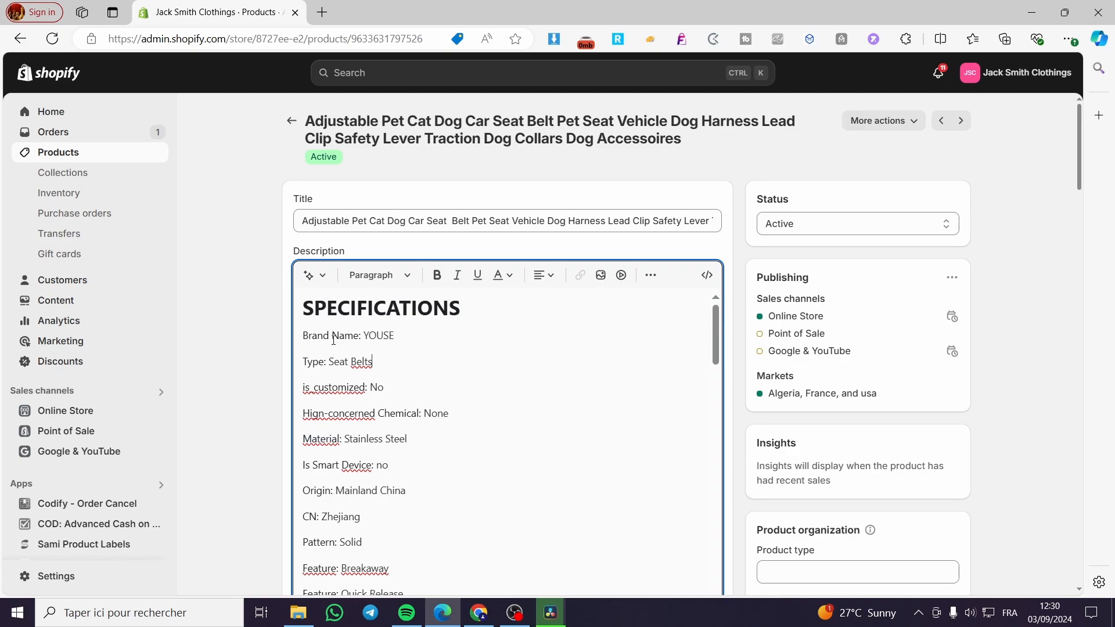
Format the "Type: Seat Belts" line of the description as Heading 3
drag(302, 336, 296, 363)
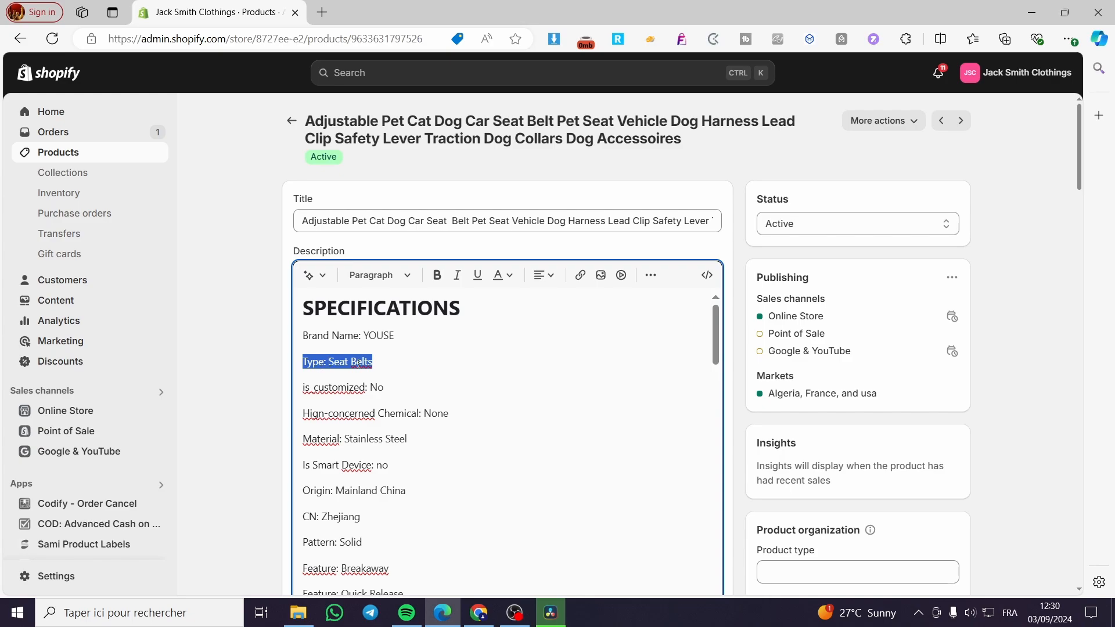
click(410, 280)
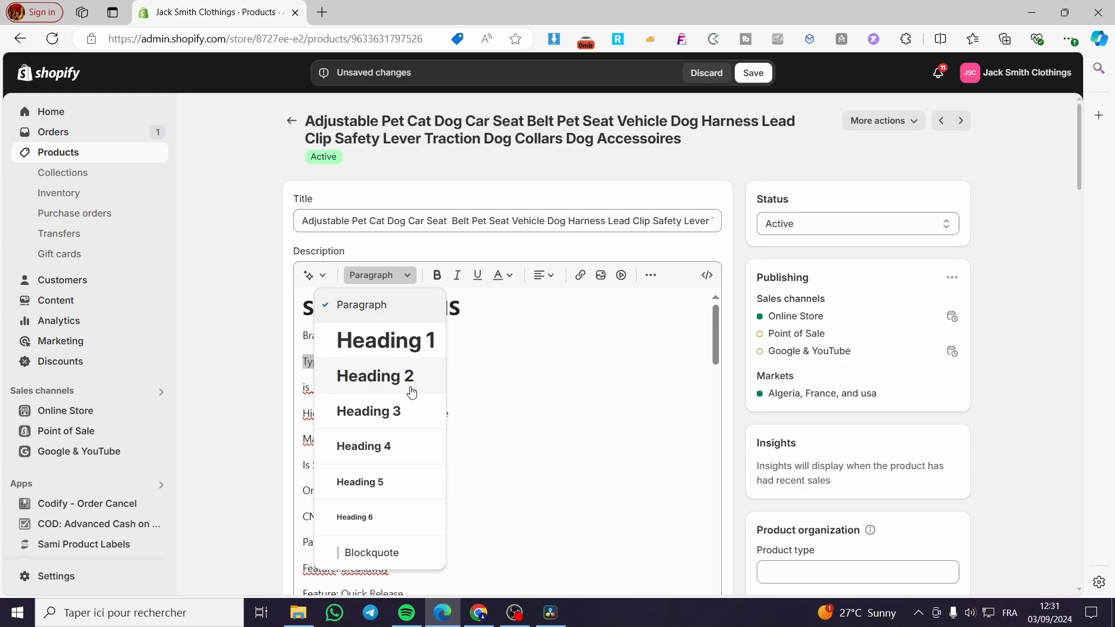
click(410, 410)
click(429, 371)
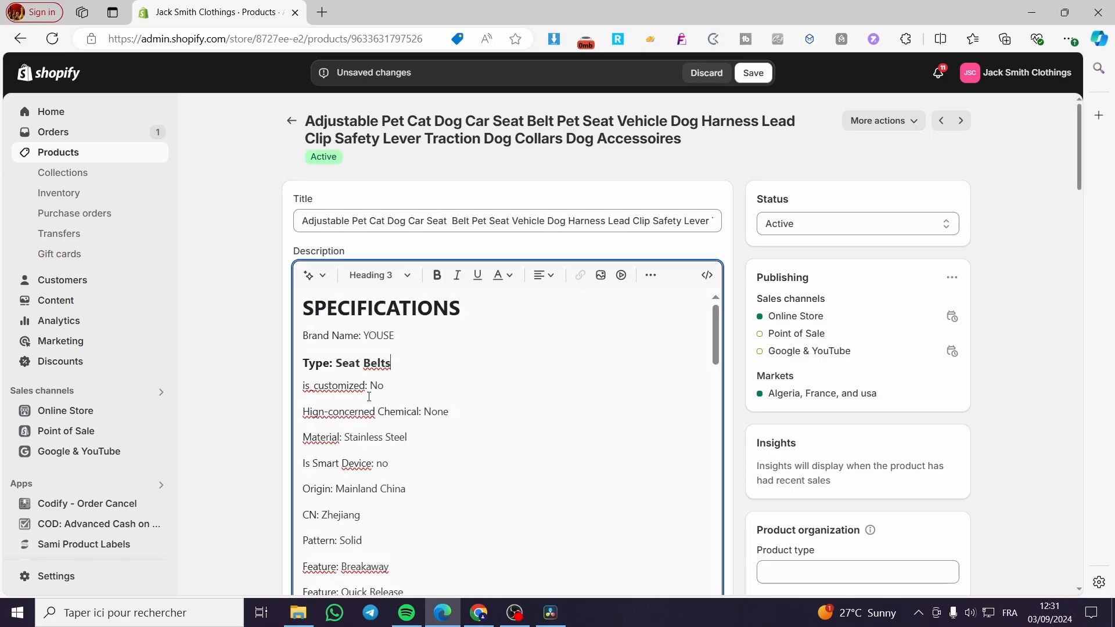
Try to apply bold to the "Type: Seat Belts" heading in the description
drag(391, 366, 301, 364)
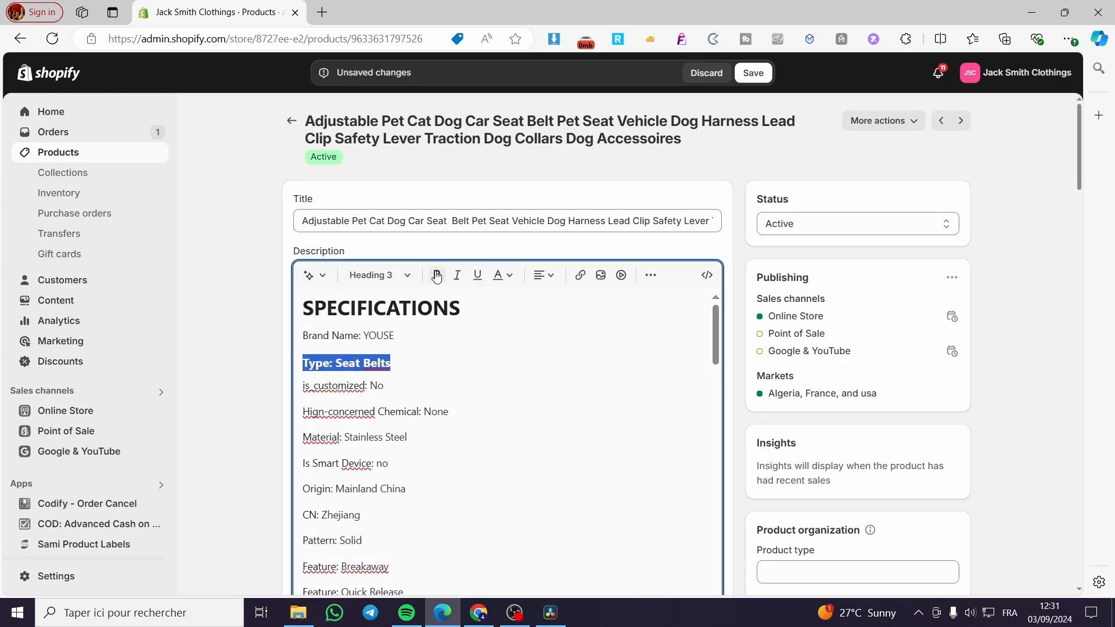
click(440, 375)
drag(392, 365, 302, 364)
click(442, 278)
click(423, 380)
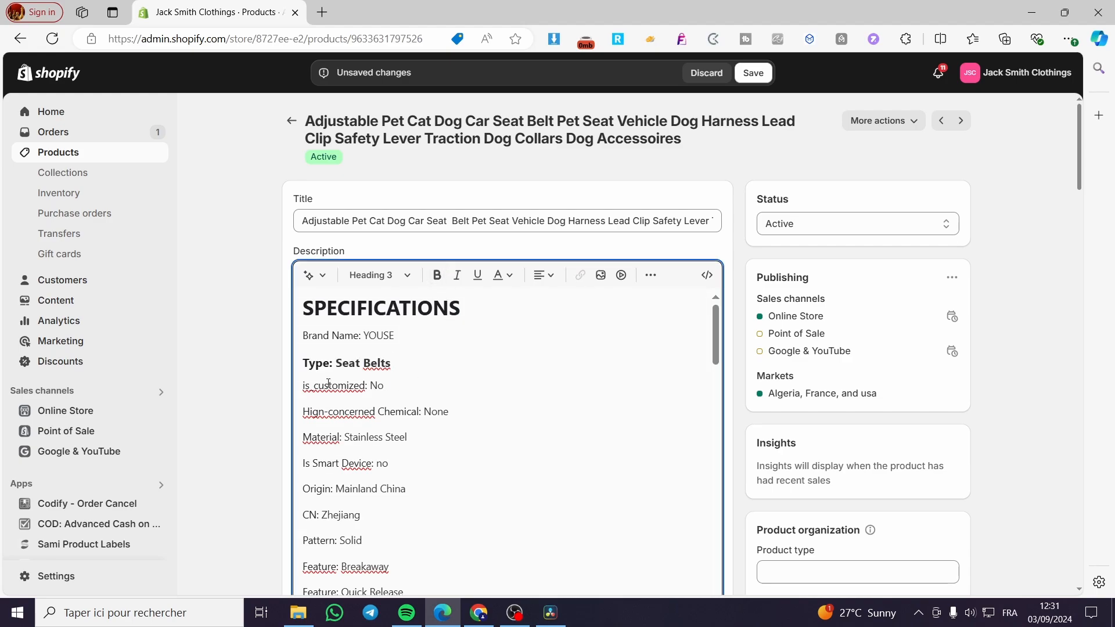
Change the text style of the "Type: Seat Belts" line to Heading 2
drag(349, 362, 302, 365)
click(402, 397)
click(380, 275)
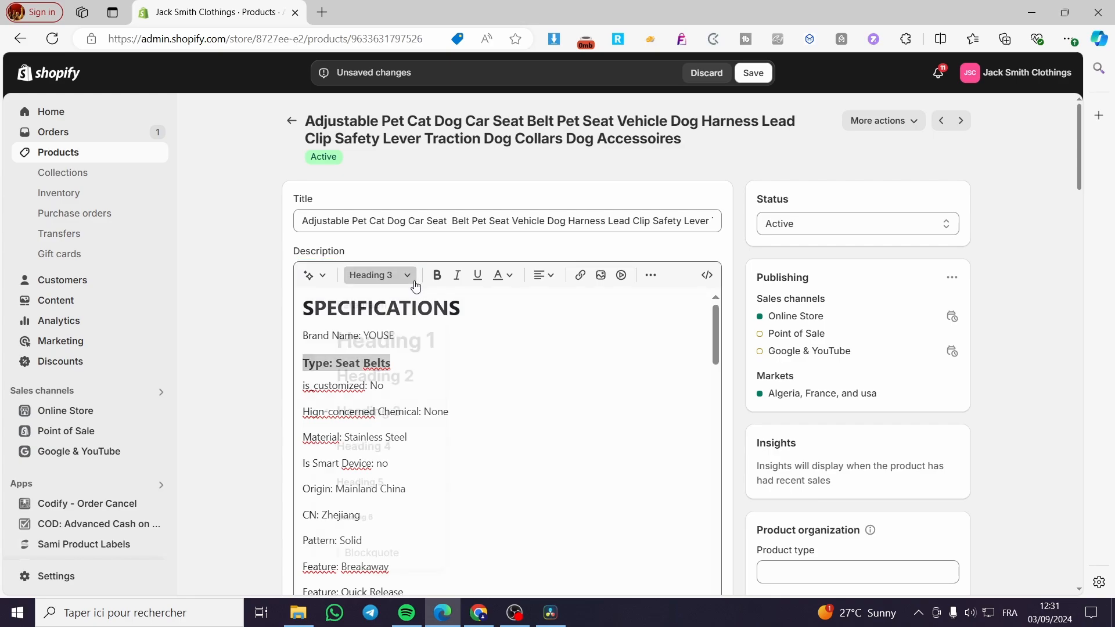
click(364, 371)
click(466, 372)
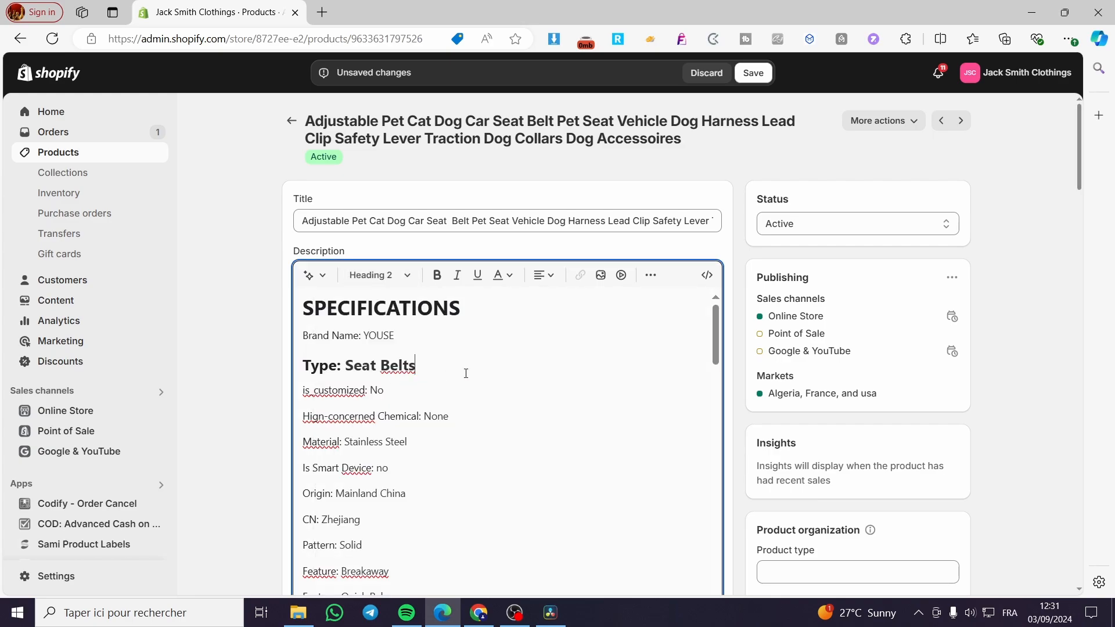
Change the text style of the "Type: Seat Belts" line to Heading 6
drag(427, 367, 303, 366)
click(380, 275)
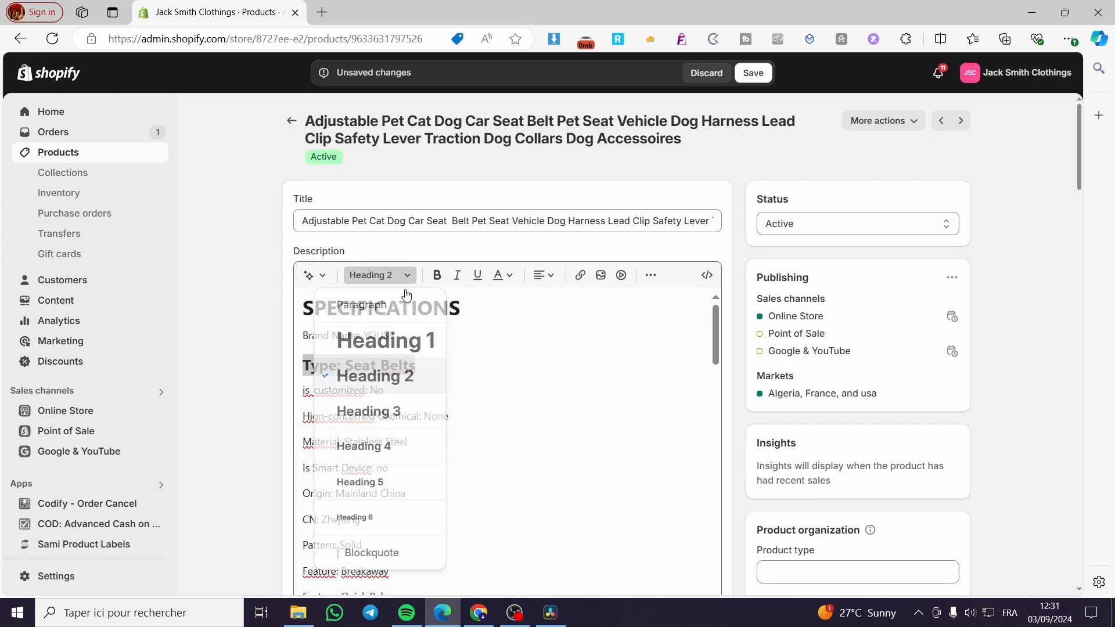
click(393, 503)
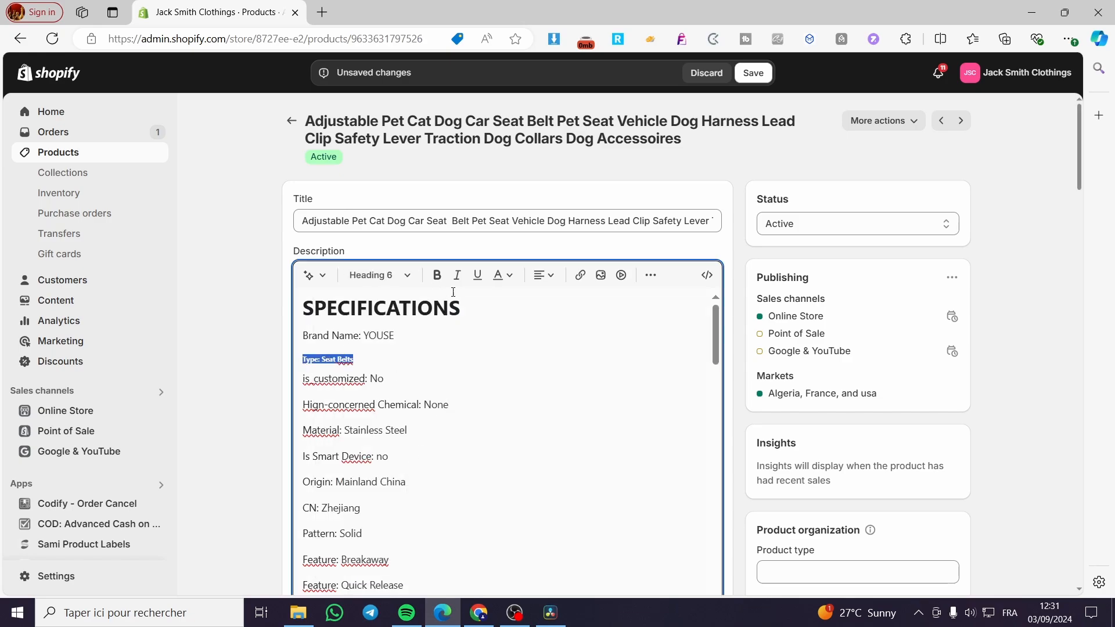
Change the text style of the "Type: Seat Belts" line to Heading 5
click(380, 275)
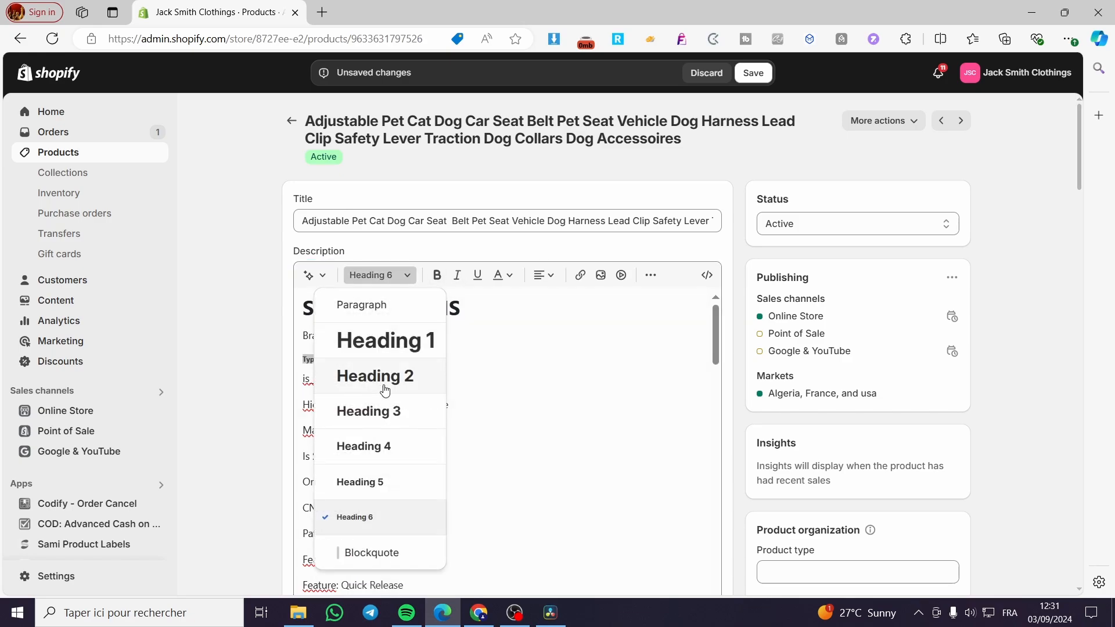
click(391, 481)
click(497, 389)
Turn the "Type: Seat Belts" line into a blockquote and save the product
drag(369, 361, 302, 362)
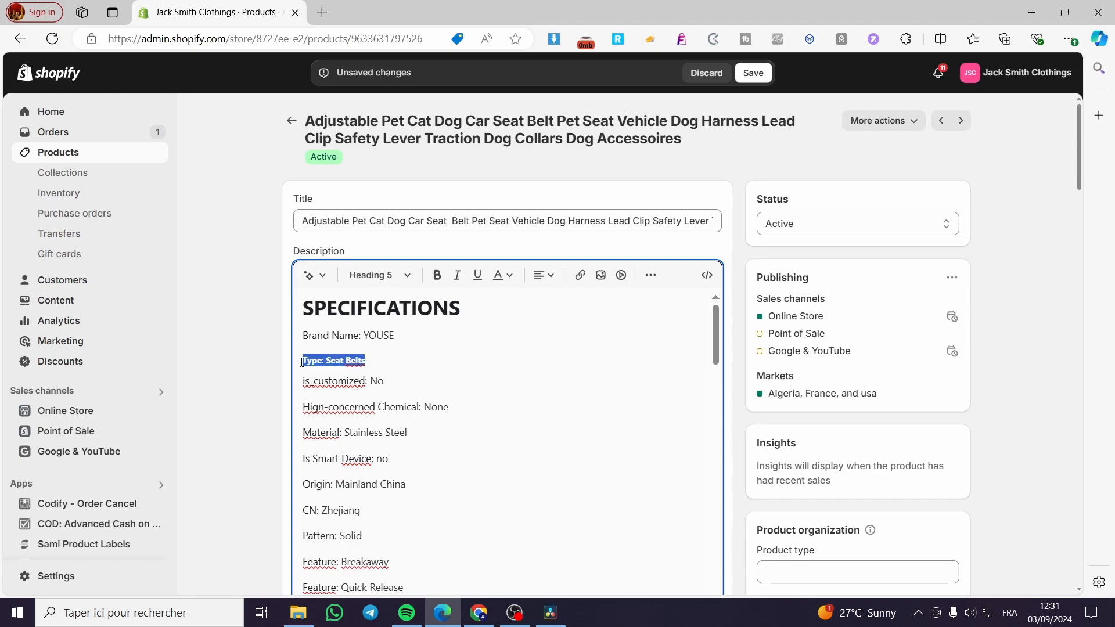
click(381, 275)
click(381, 550)
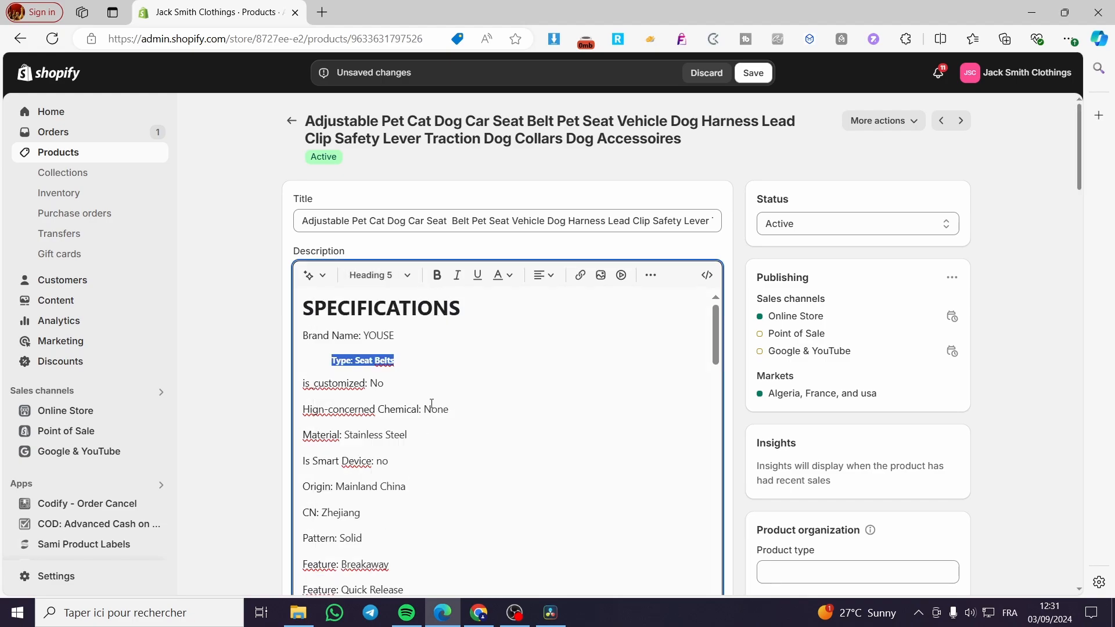
click(439, 379)
drag(378, 366, 374, 355)
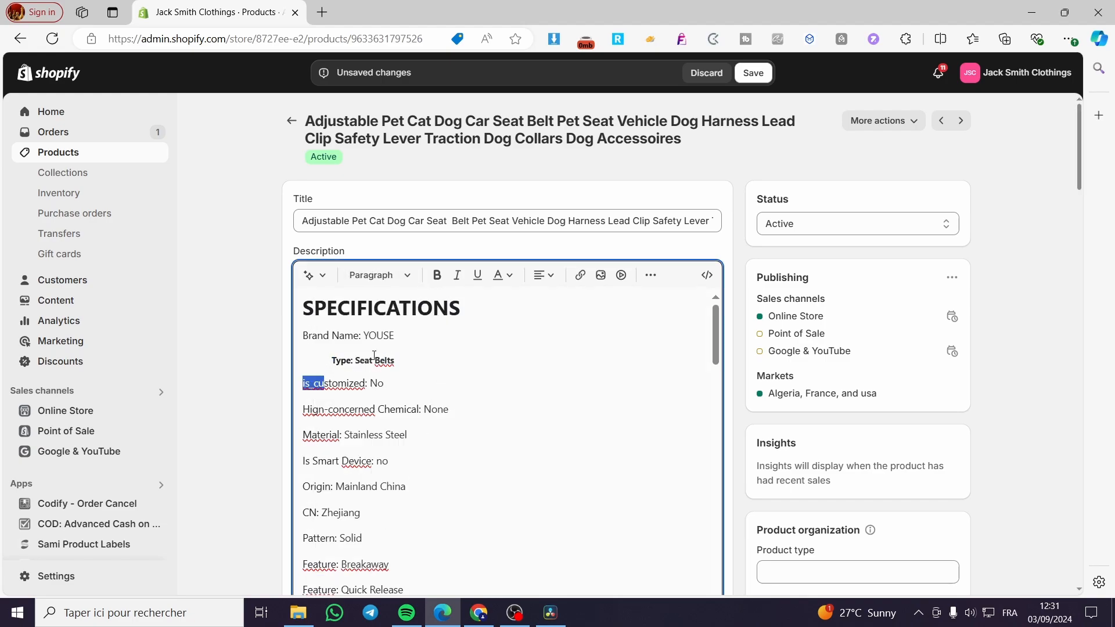
click(429, 379)
click(766, 74)
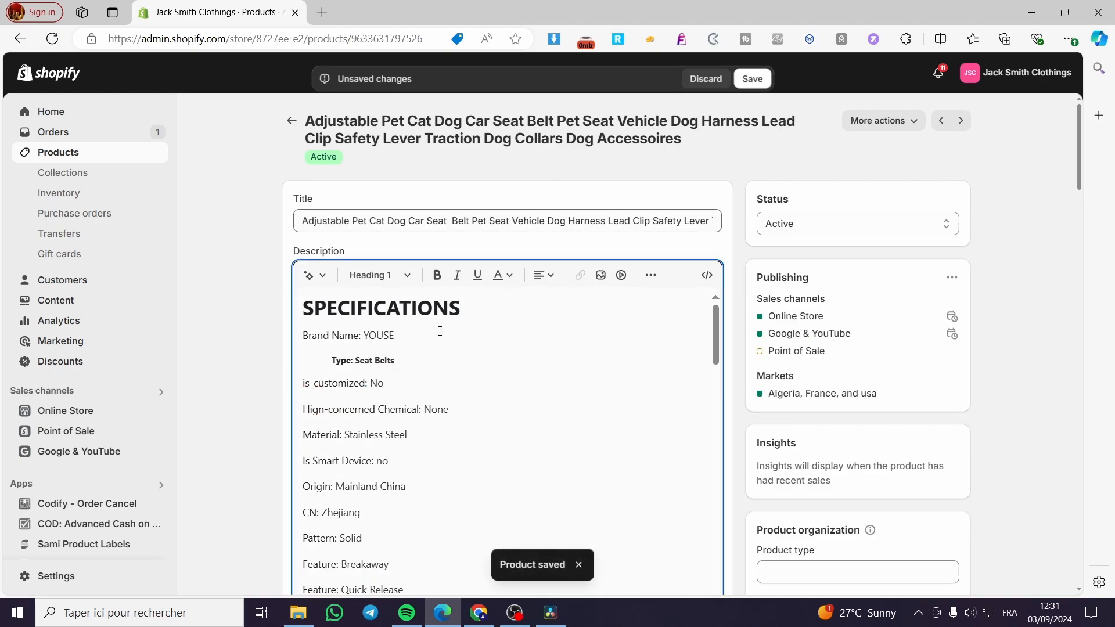
Open the current Dawn theme of the online store for customization and dismiss the newsletter popup in the preview
click(75, 416)
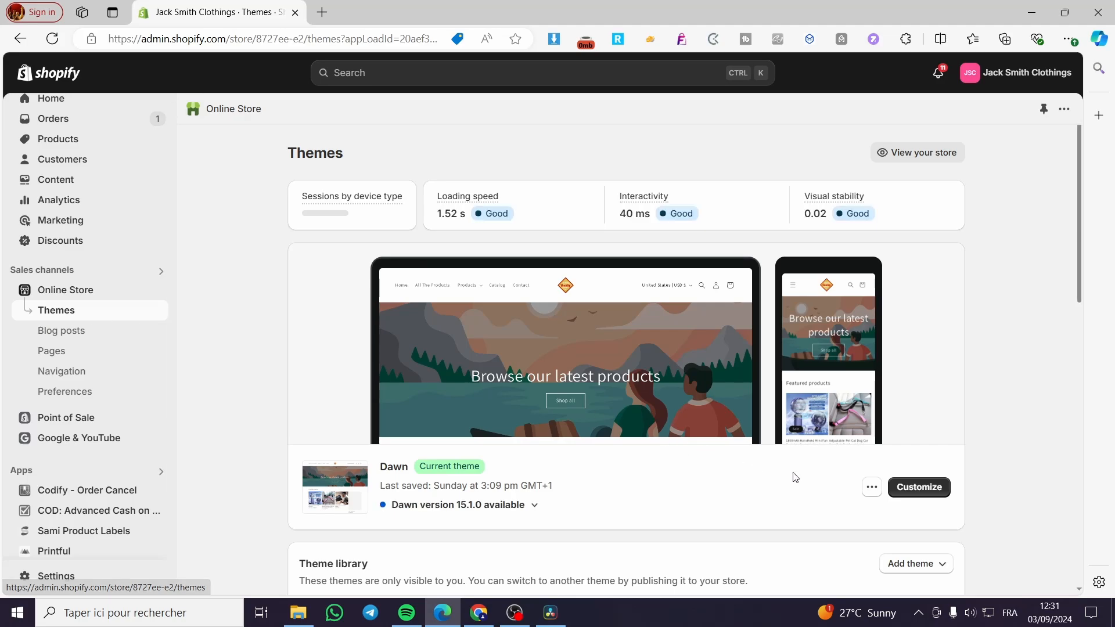
click(921, 496)
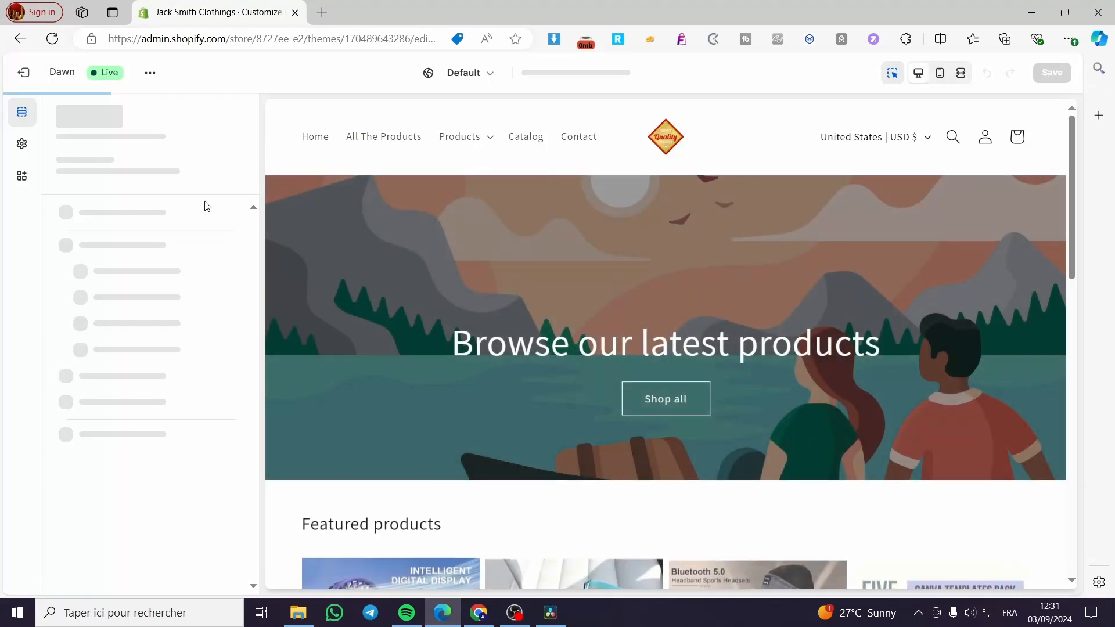
scroll(543, 337, down, 4)
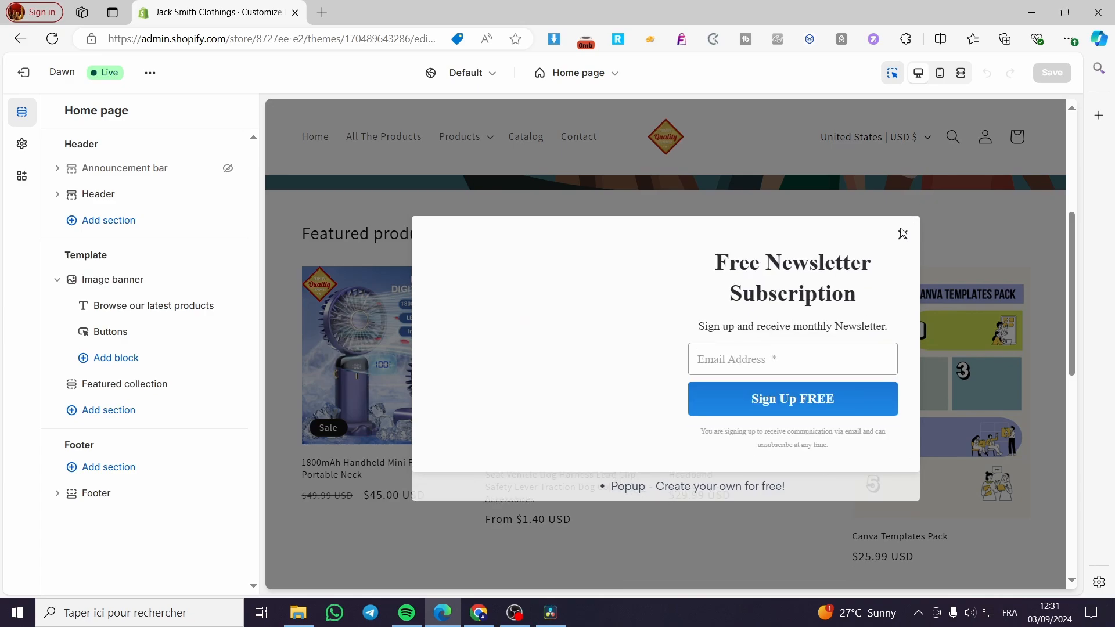
click(904, 229)
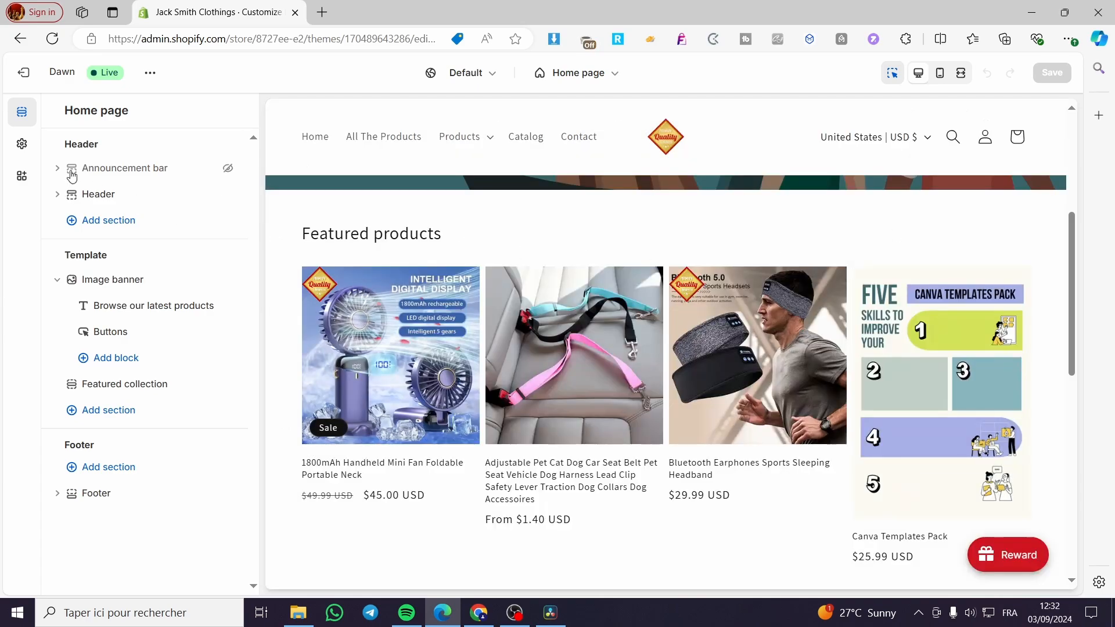
Set the headings font size scale to 115% in the theme's typography settings
click(19, 147)
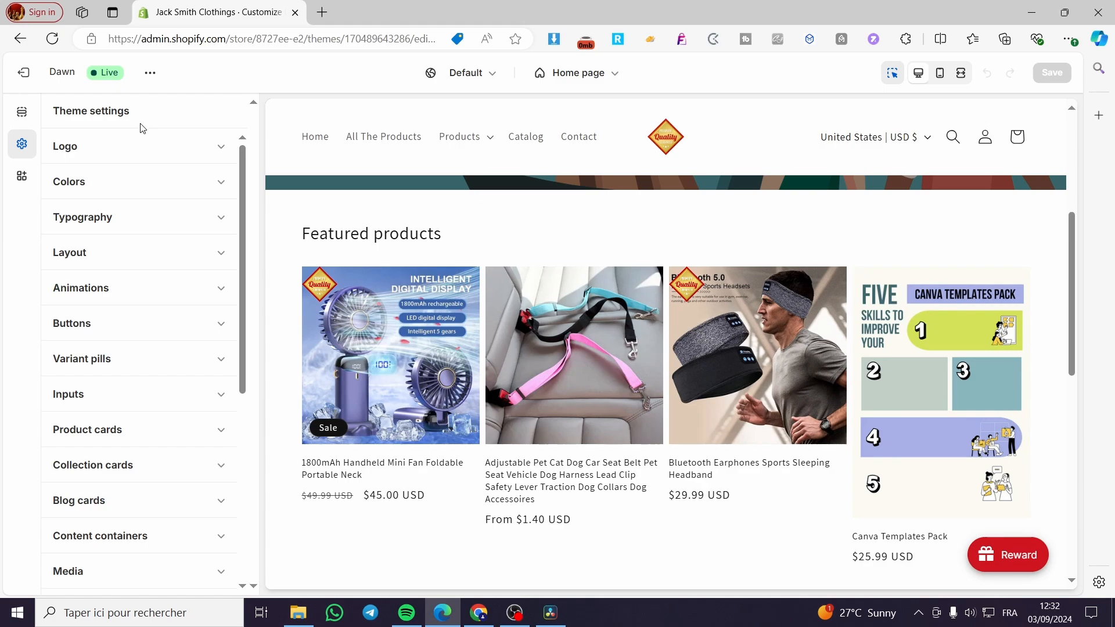
click(234, 225)
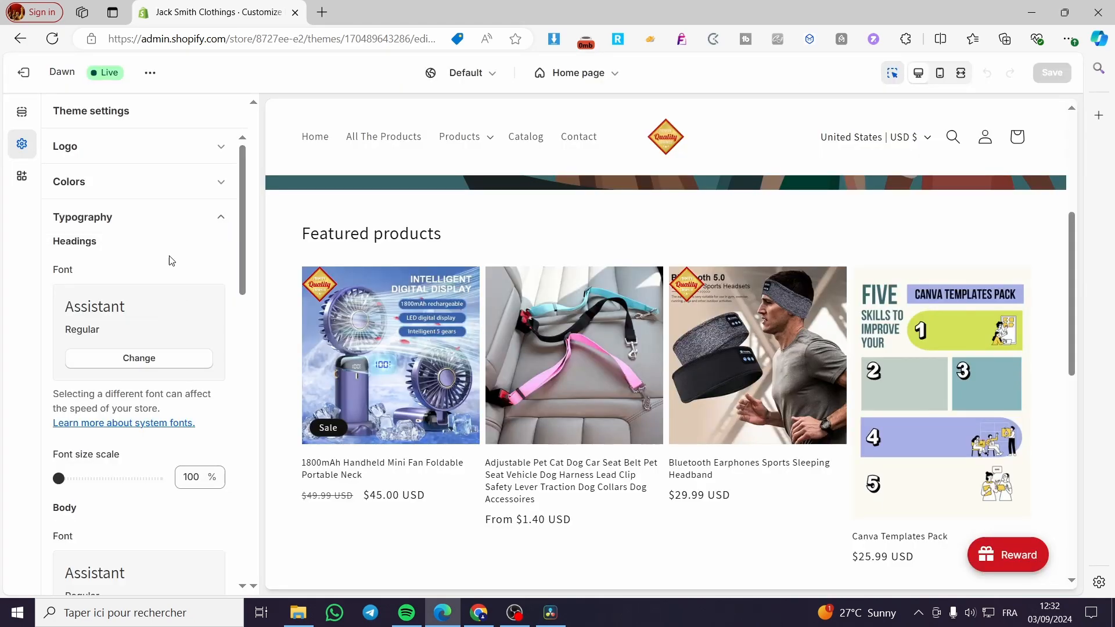
scroll(79, 259, down, 1)
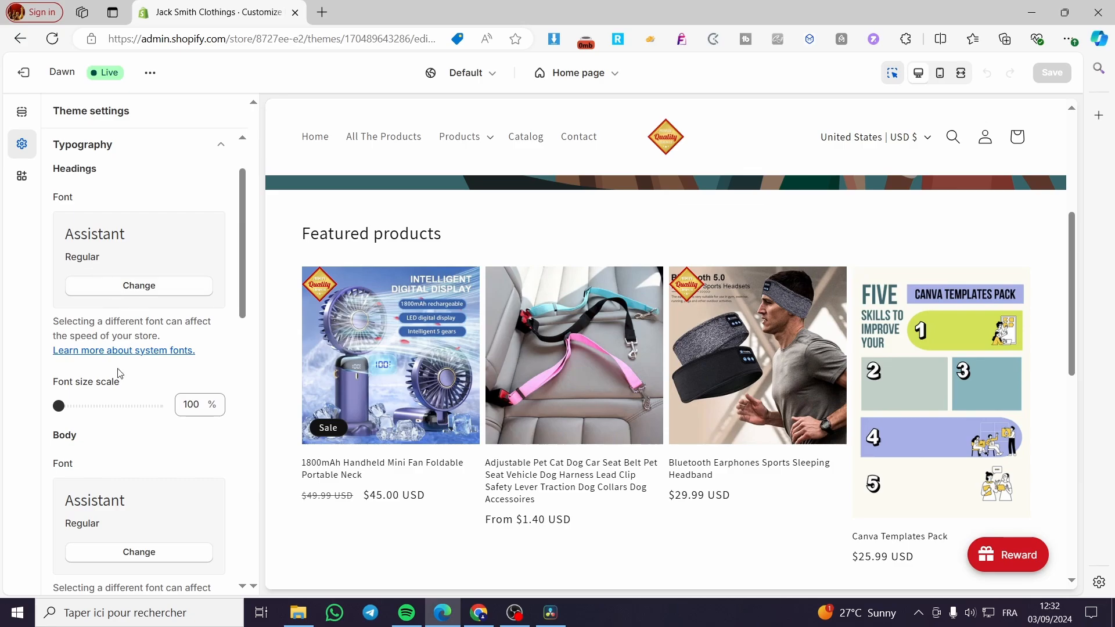
drag(62, 405, 88, 407)
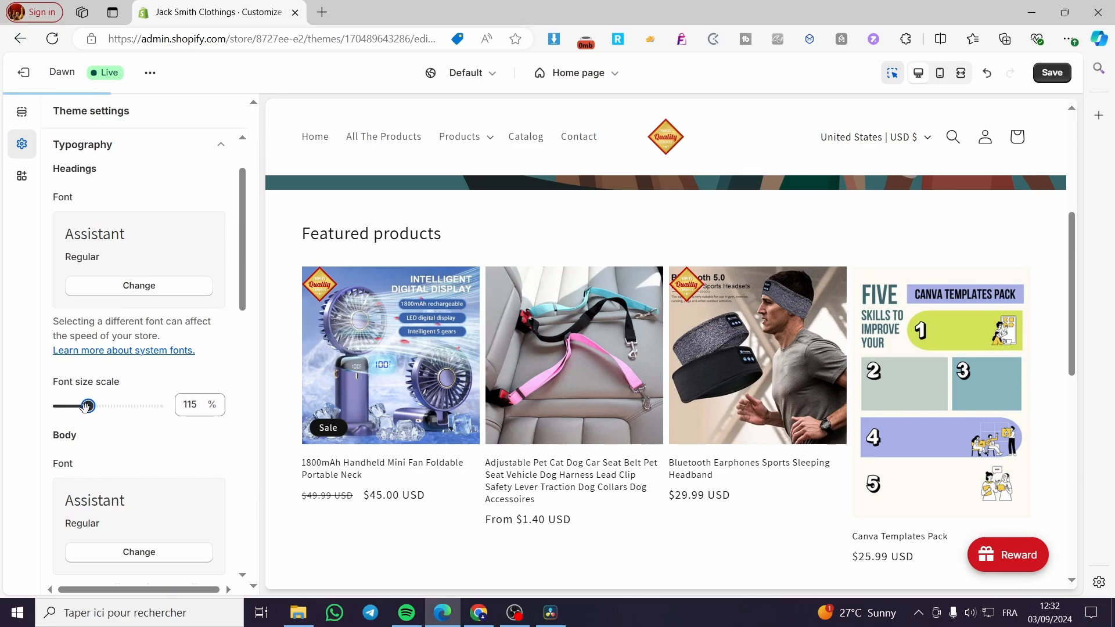
Look at the body typography settings and open the pet car seat belt's product page in the theme preview
scroll(92, 398, down, 2)
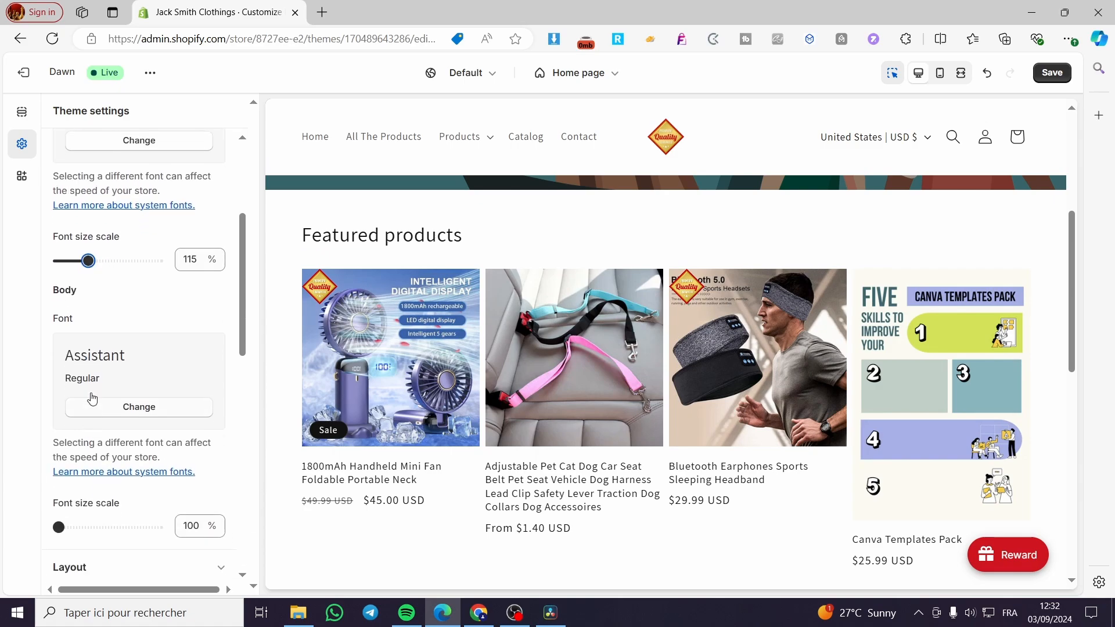
scroll(64, 305, down, 2)
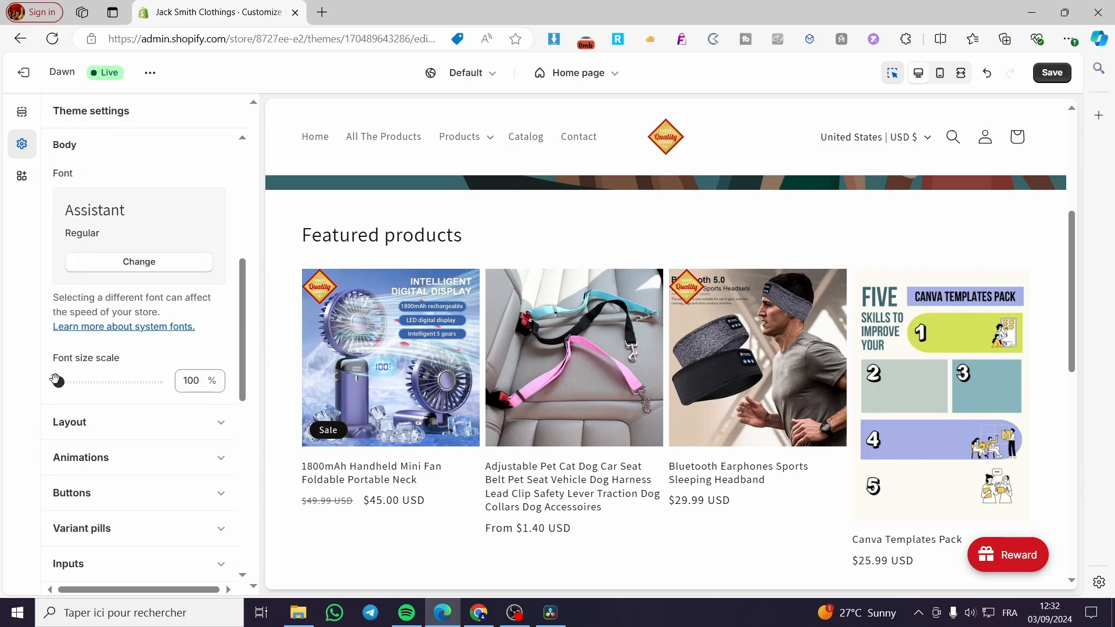
click(549, 493)
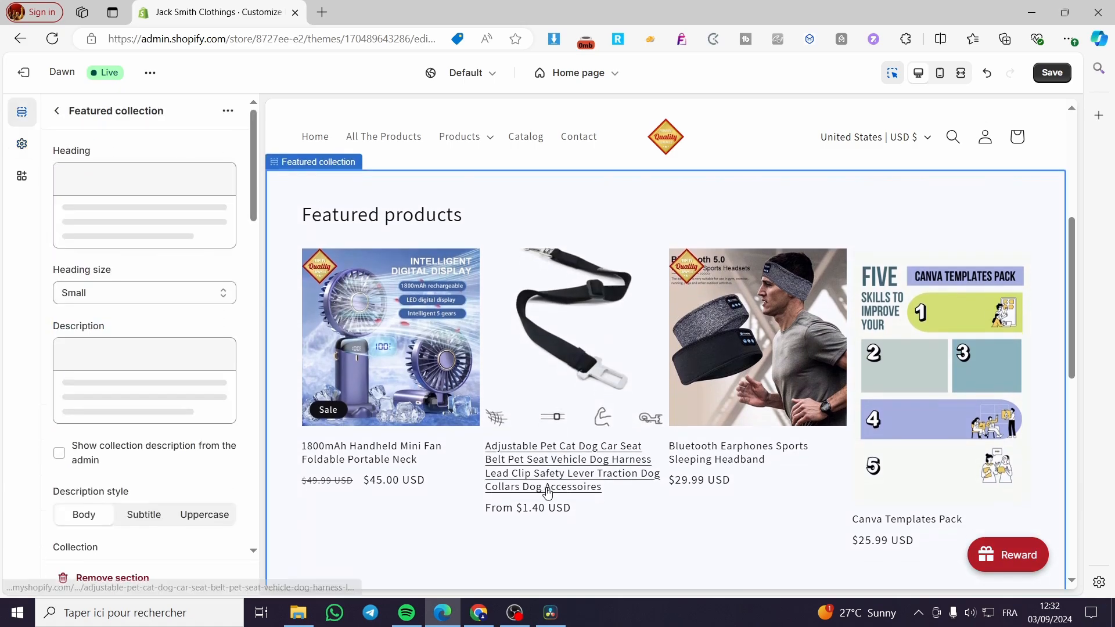
click(561, 393)
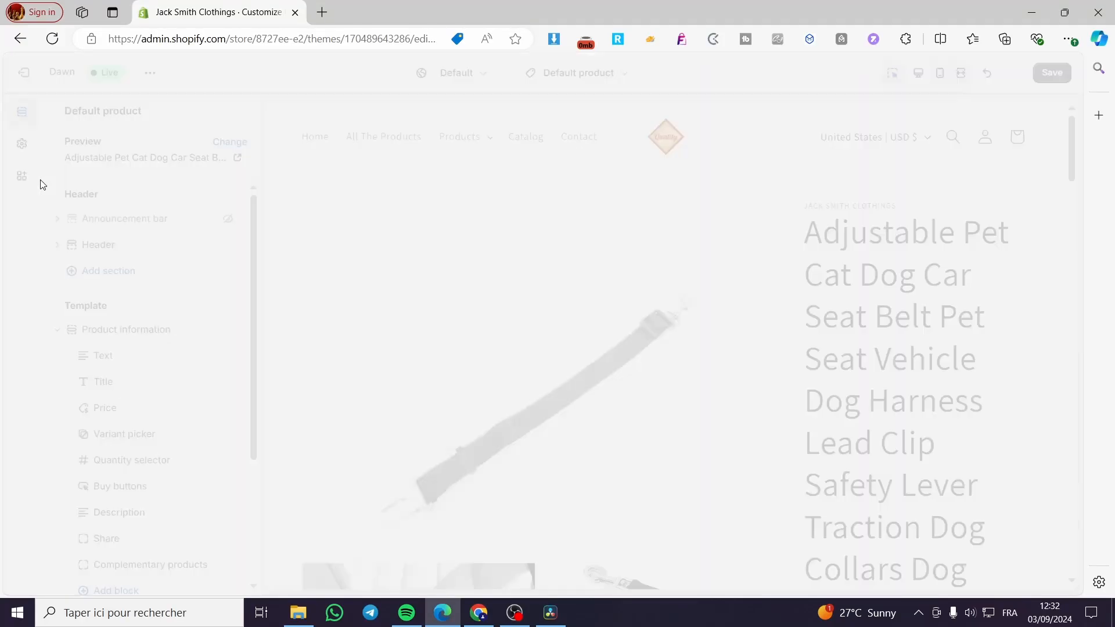
Set the headings font size scale to 100% in the theme's typography settings
click(22, 144)
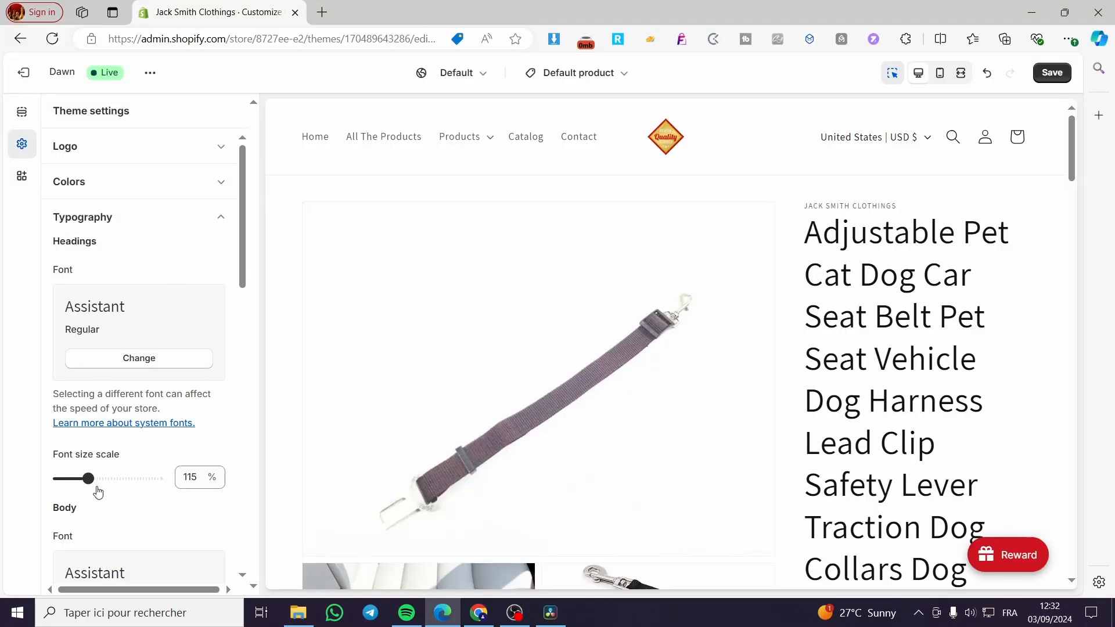
scroll(533, 380, down, 2)
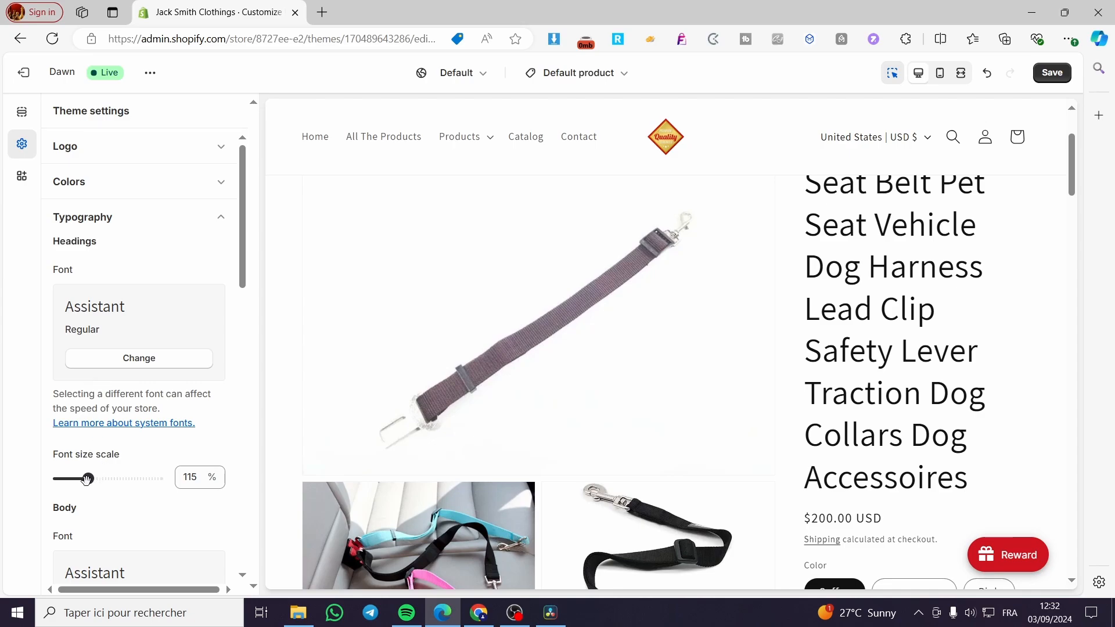
drag(88, 479, 58, 478)
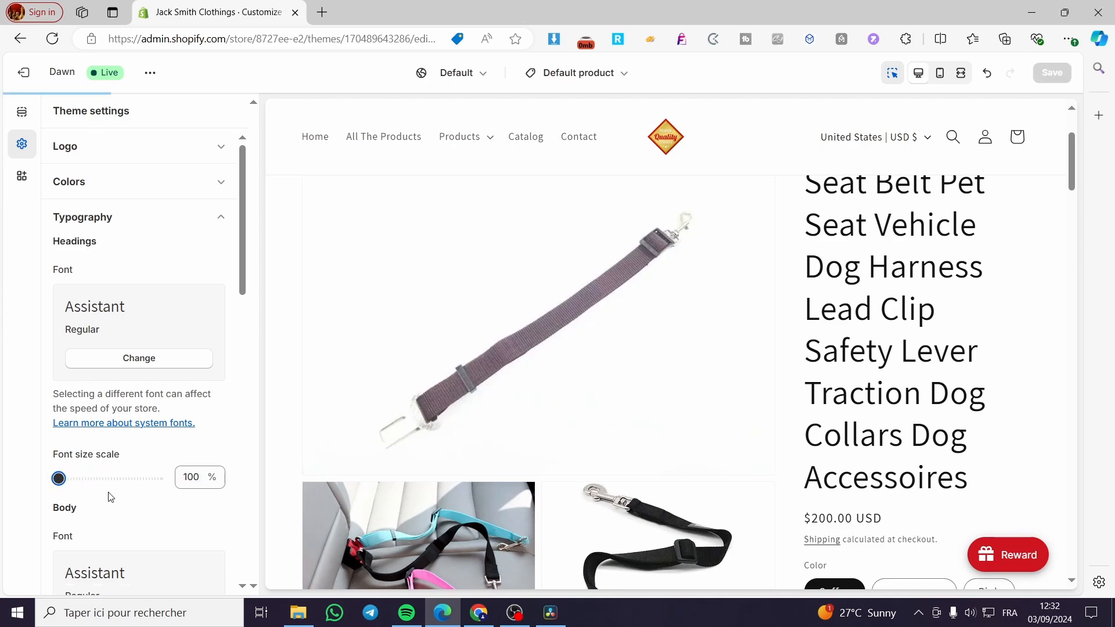
Set the body font size scale to 110% in the typography settings and check the product description in the preview
scroll(125, 427, down, 2)
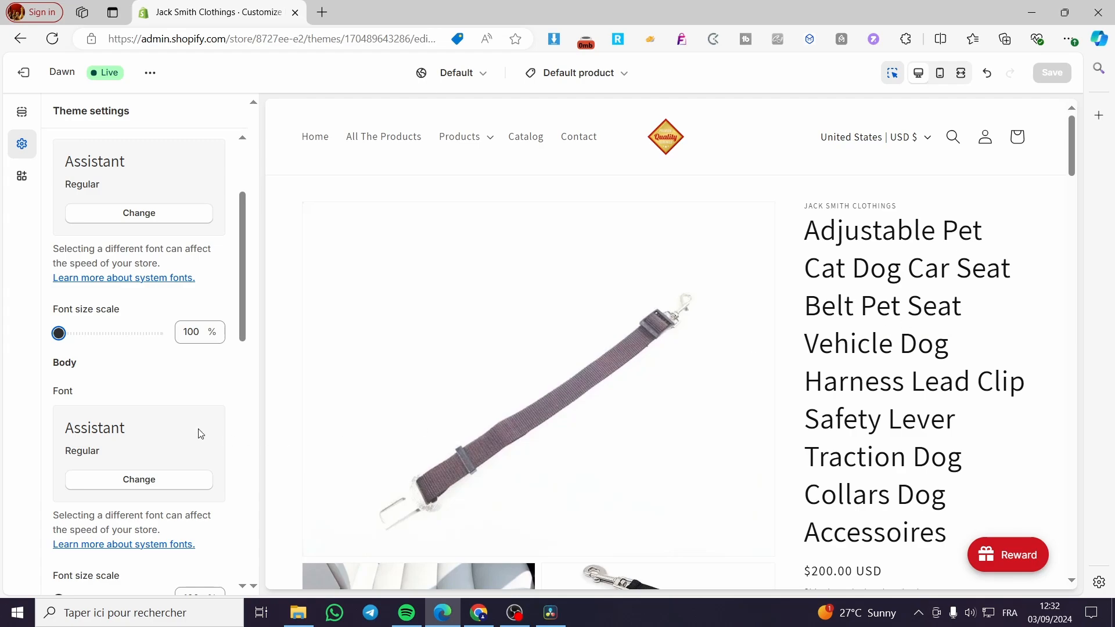
scroll(174, 435, down, 3)
drag(58, 382, 91, 382)
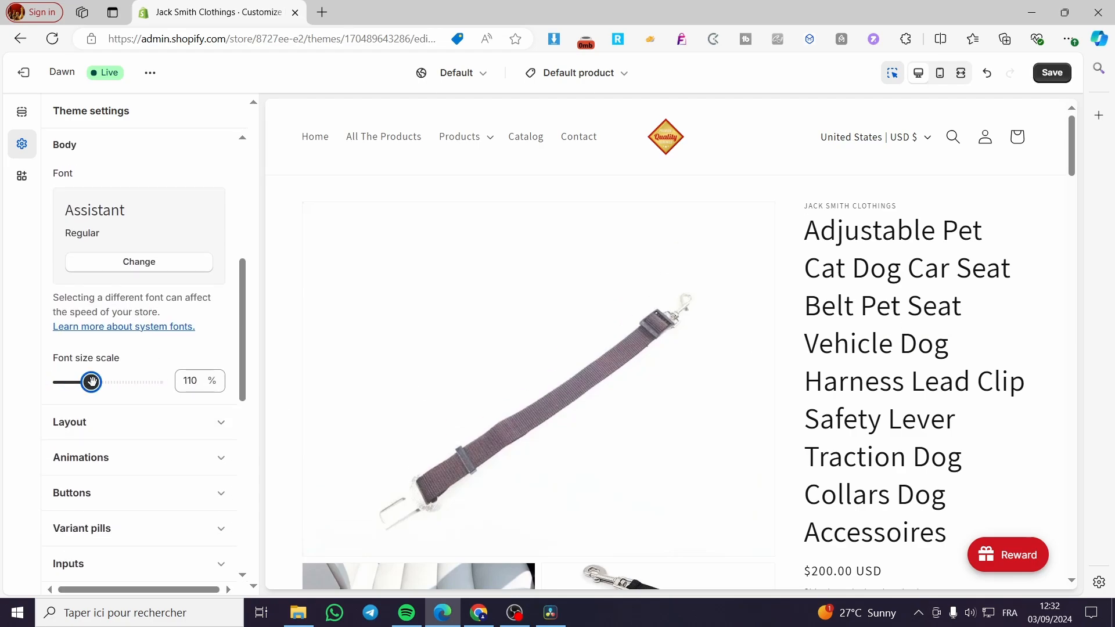
scroll(904, 400, down, 5)
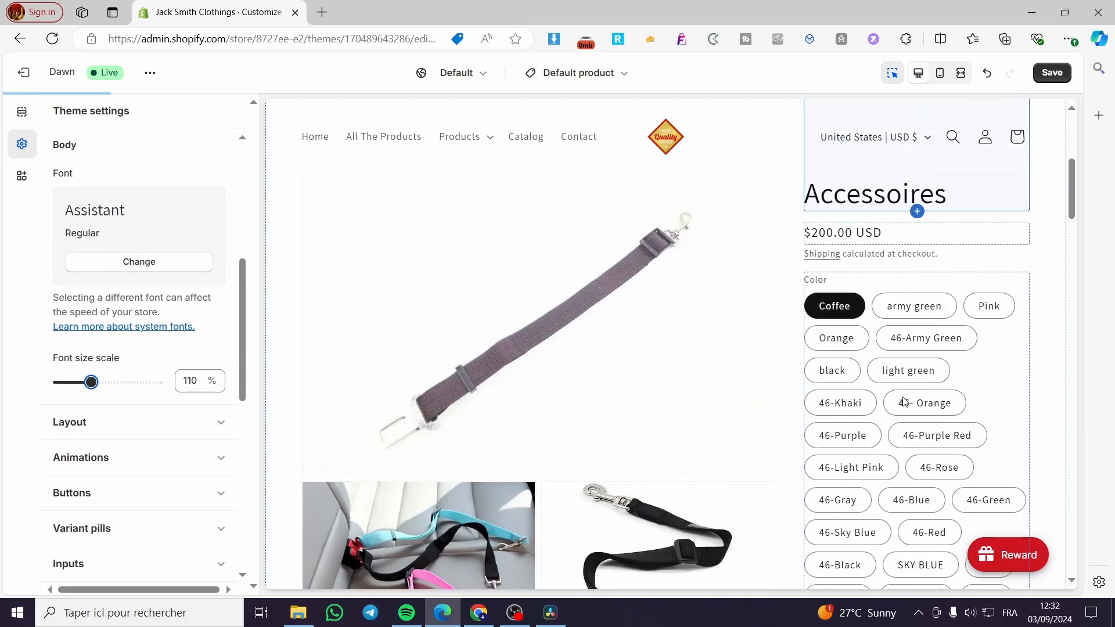
scroll(900, 389, down, 10)
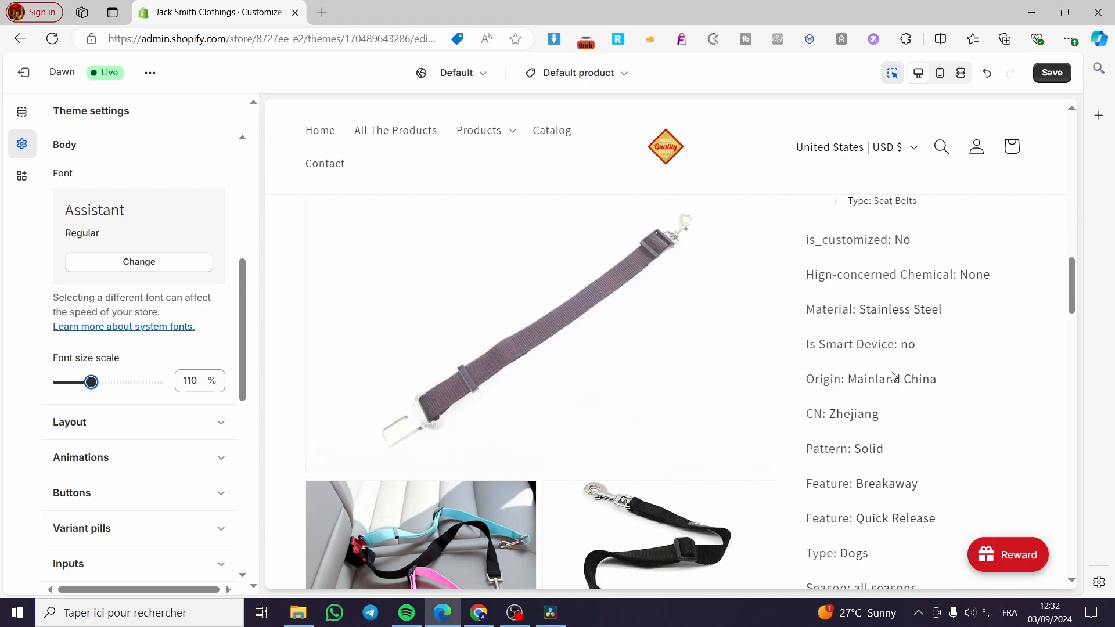
Set the body font size scale to 100% and review the product description text in the preview
drag(91, 382, 59, 381)
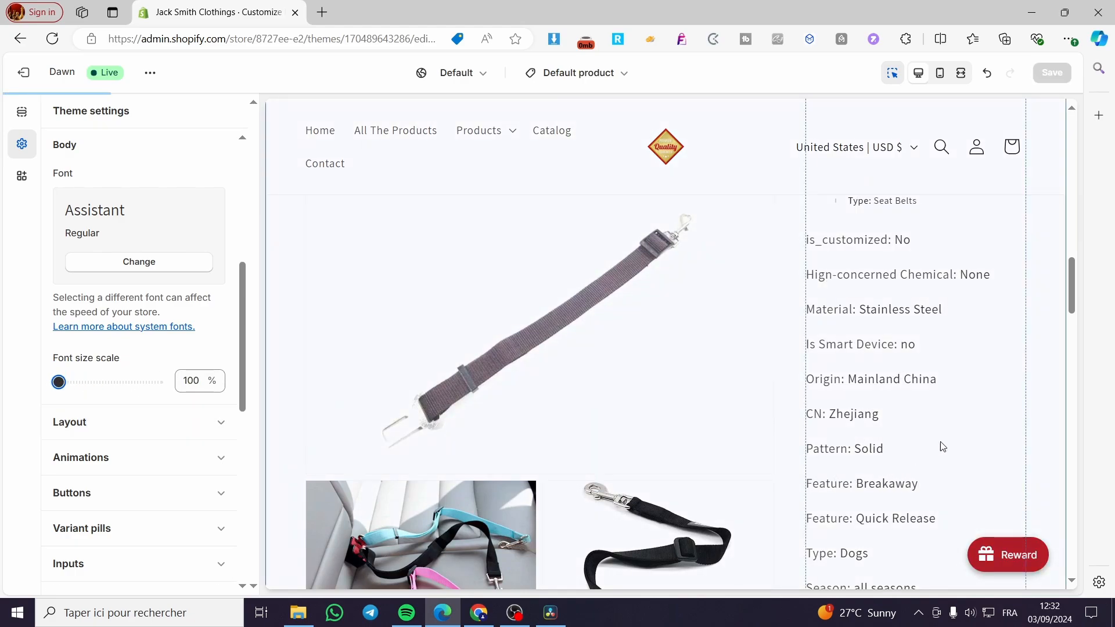
scroll(935, 436, down, 5)
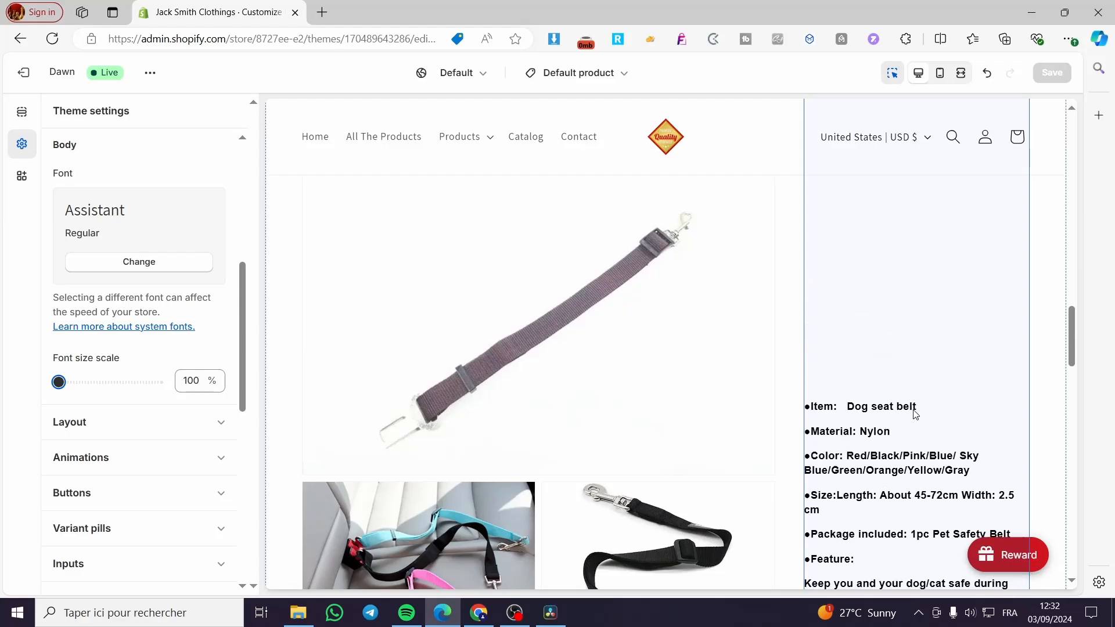
Open the settings of the Product information section from the product page preview
scroll(916, 414, up, 5)
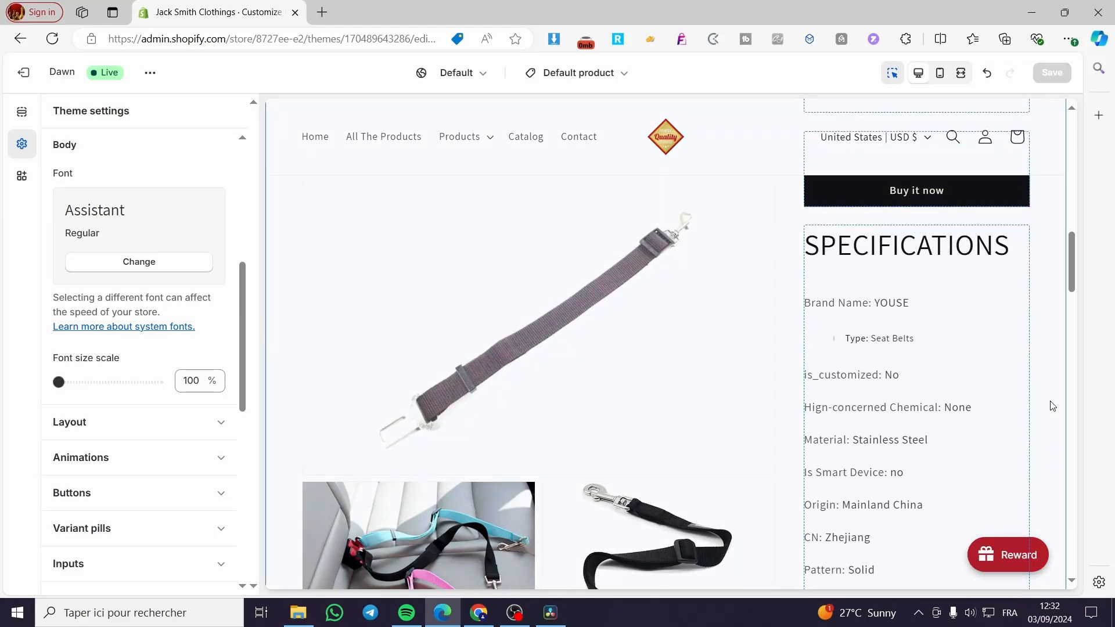
scroll(1053, 405, up, 3)
click(963, 349)
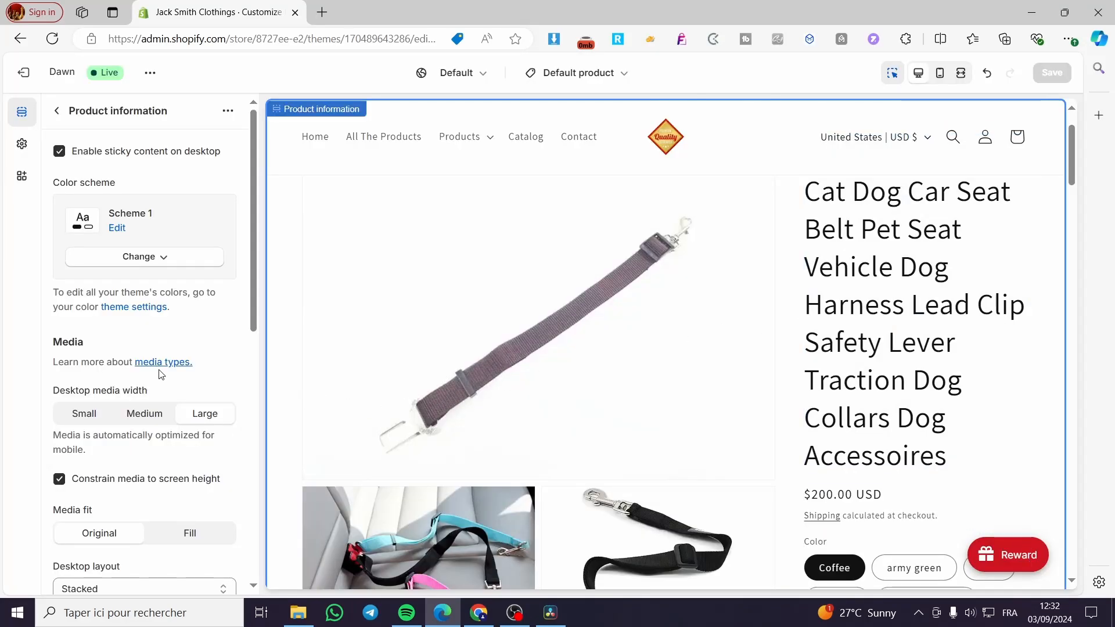